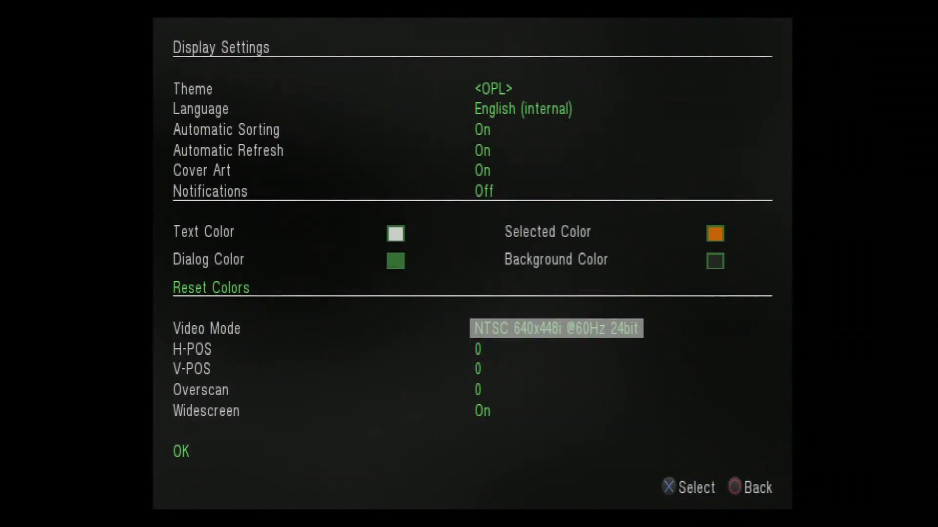
{"action": "key", "text": "Menu"}
{"action": "key", "text": "Down"}
{"action": "key", "text": "Down"}
{"action": "key", "text": "Down"}
{"action": "key", "text": "Down"}
{"action": "key", "text": "Down"}
{"action": "key", "text": "Down"}
{"action": "key", "text": "Down"}
{"action": "key", "text": "Down"}
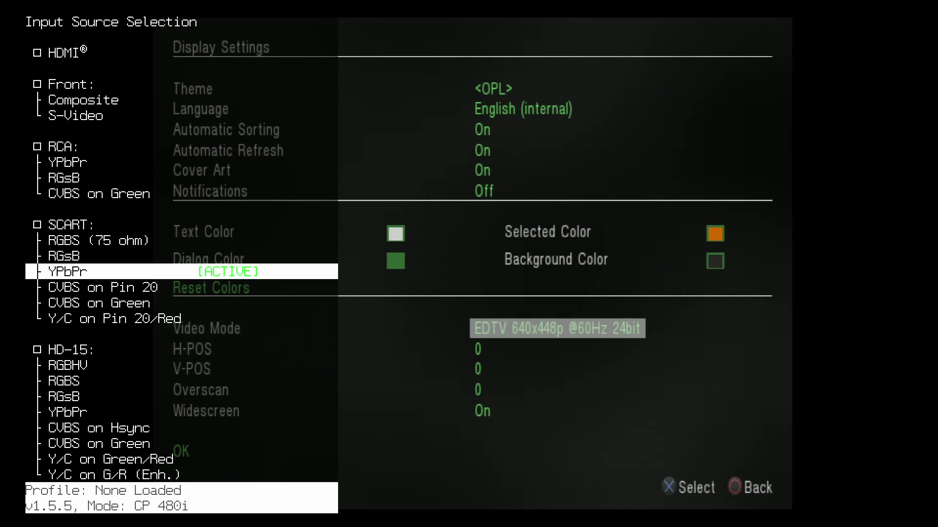
Apply the EDTV 640x448p display settings and accept the video mode change.
{"action": "key", "text": "Down"}
{"action": "key", "text": "Down"}
{"action": "key", "text": "Down"}
{"action": "key", "text": "Down"}
{"action": "key", "text": "Down"}
{"action": "key", "text": "Return"}
{"action": "key", "text": "Return"}
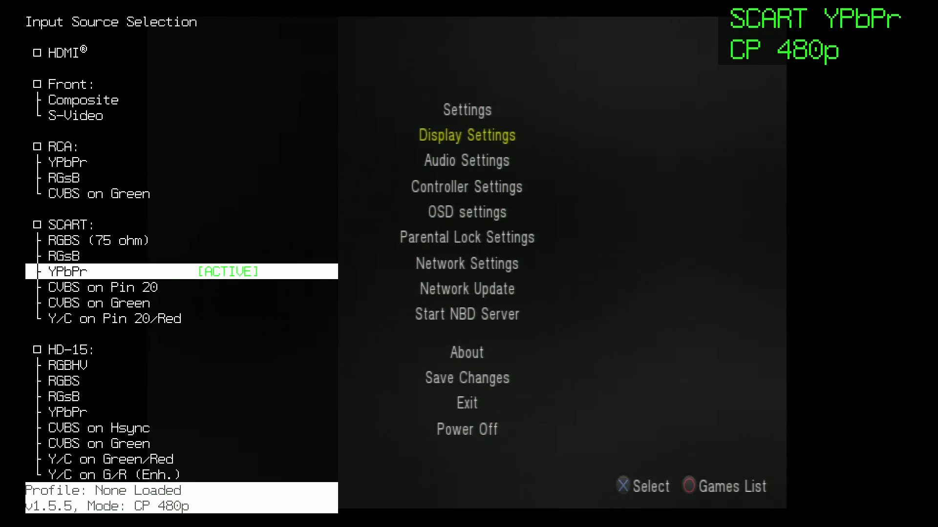
{"action": "key", "text": "Return"}
{"action": "key", "text": "Up"}
{"action": "key", "text": "Up"}
{"action": "key", "text": "Up"}
{"action": "key", "text": "Up"}
{"action": "key", "text": "Right"}
{"action": "key", "text": "Right"}
{"action": "key", "text": "Right"}
{"action": "key", "text": "Right"}
{"action": "key", "text": "Right"}
{"action": "key", "text": "Right"}
{"action": "key", "text": "Right"}
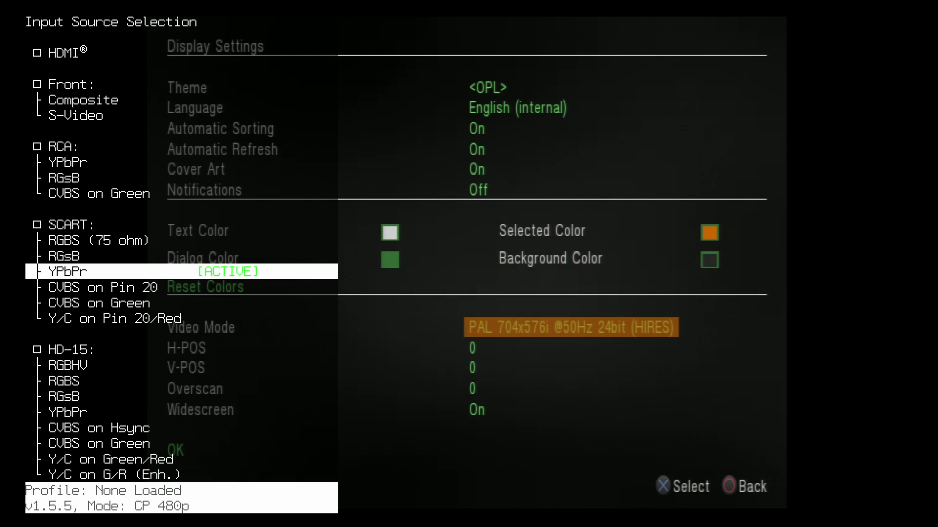
{"action": "key", "text": "Return"}
Apply the 1280x720p mode, accept the video mode change, and reopen Display Settings.
{"action": "key", "text": "Down"}
{"action": "key", "text": "Down"}
{"action": "key", "text": "Down"}
{"action": "key", "text": "Down"}
{"action": "key", "text": "Down"}
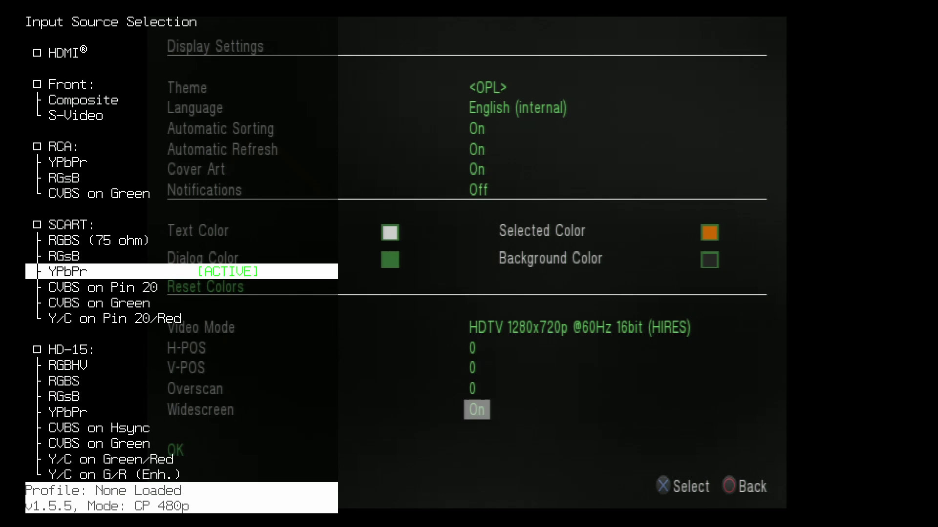
{"action": "key", "text": "Return"}
{"action": "key", "text": "Return"}
{"action": "key", "text": "Return"}
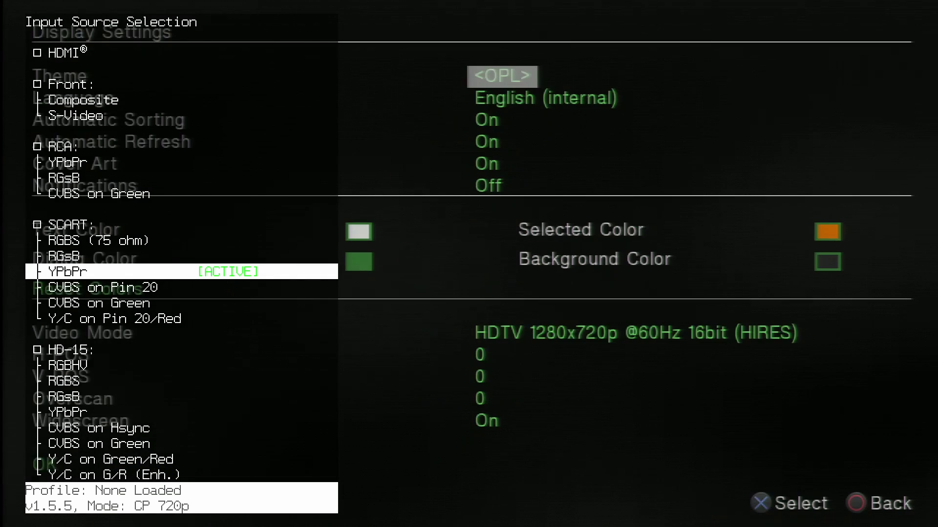
{"action": "key", "text": "Up"}
{"action": "key", "text": "Up"}
{"action": "key", "text": "Up"}
{"action": "key", "text": "Up"}
{"action": "key", "text": "Up"}
{"action": "key", "text": "Up"}
{"action": "key", "text": "Right"}
{"action": "key", "text": "Down"}
{"action": "key", "text": "Down"}
{"action": "key", "text": "Down"}
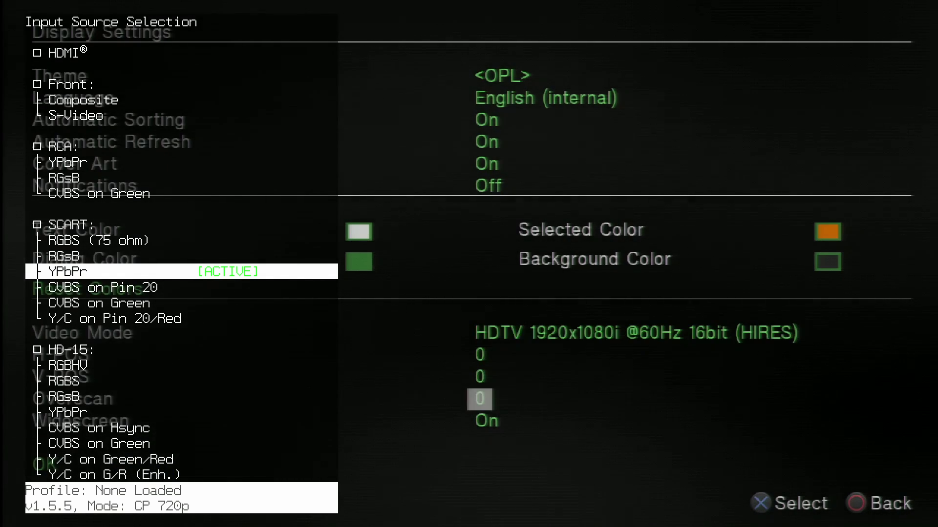
{"action": "key", "text": "Down"}
{"action": "key", "text": "Down"}
Try to switch the video mode from NTSC 640x448i to EDTV 640x448p while SCART RGBS is the active input.
{"action": "key", "text": "Down"}
{"action": "key", "text": "Down"}
{"action": "key", "text": "Down"}
{"action": "key", "text": "Down"}
{"action": "key", "text": "Down"}
{"action": "key", "text": "Down"}
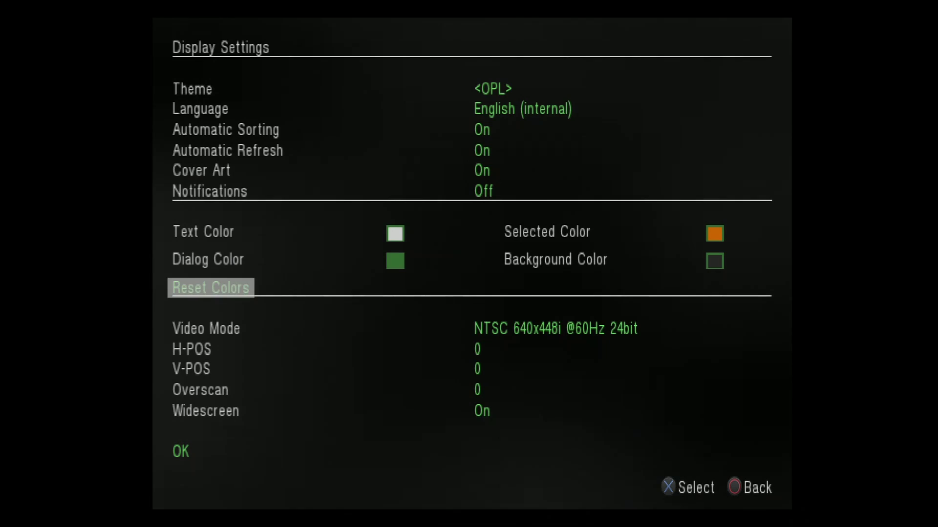
{"action": "key", "text": "Down"}
{"action": "key", "text": "Right"}
{"action": "key", "text": "Down"}
{"action": "key", "text": "Down"}
{"action": "key", "text": "Down"}
{"action": "key", "text": "Down"}
{"action": "key", "text": "Down"}
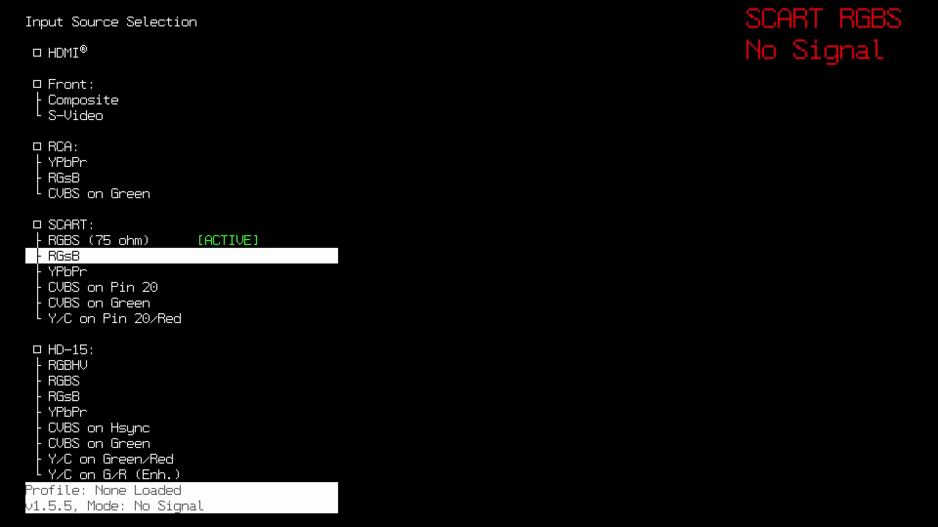
Activate the SCART RGsB input and return to SCART RGBS (75 ohm).
{"action": "key", "text": "Return"}
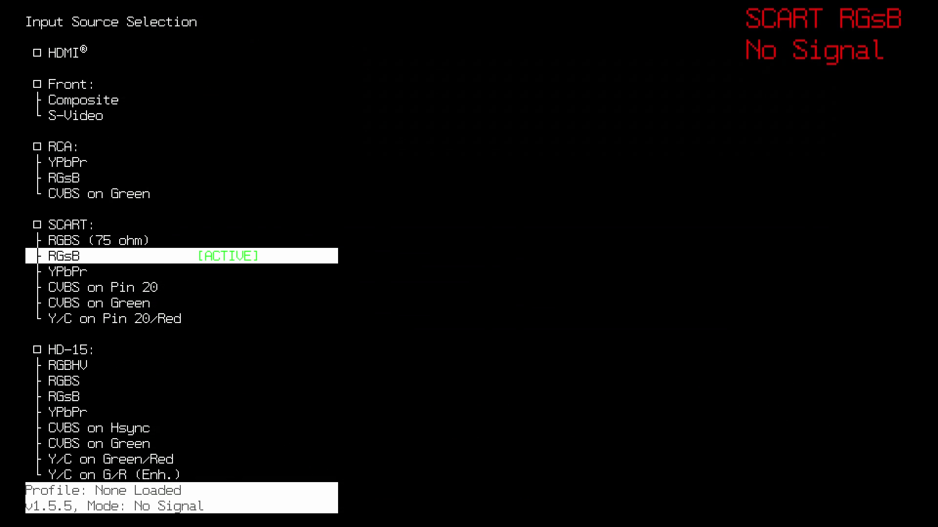
{"action": "key", "text": "Up"}
{"action": "key", "text": "Return"}
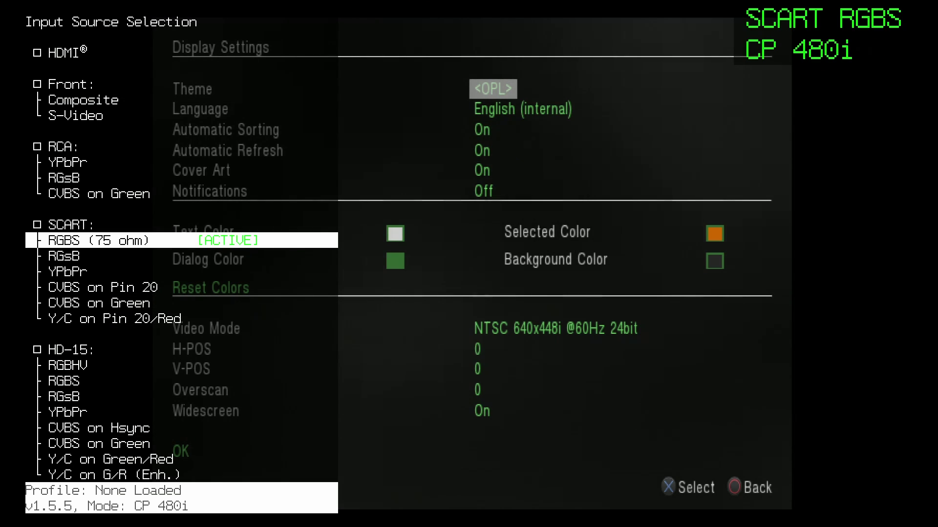
{"action": "key", "text": "Down"}
{"action": "key", "text": "Down"}
{"action": "key", "text": "Down"}
{"action": "key", "text": "Down"}
{"action": "key", "text": "Down"}
{"action": "key", "text": "Down"}
{"action": "key", "text": "Down"}
{"action": "key", "text": "Down"}
{"action": "key", "text": "Down"}
{"action": "key", "text": "Return"}
{"action": "key", "text": "Right"}
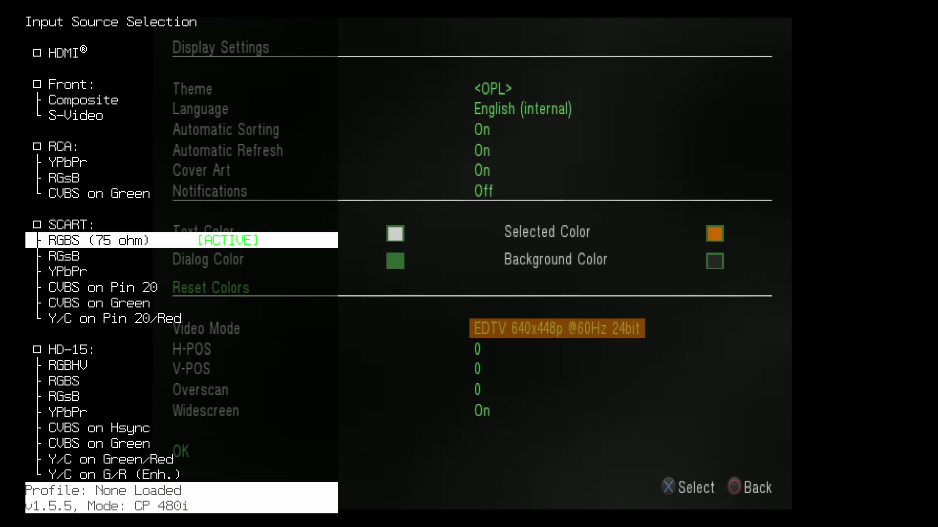
Make SCART RGsB the active input and accept the video mode change.
{"action": "key", "text": "Down"}
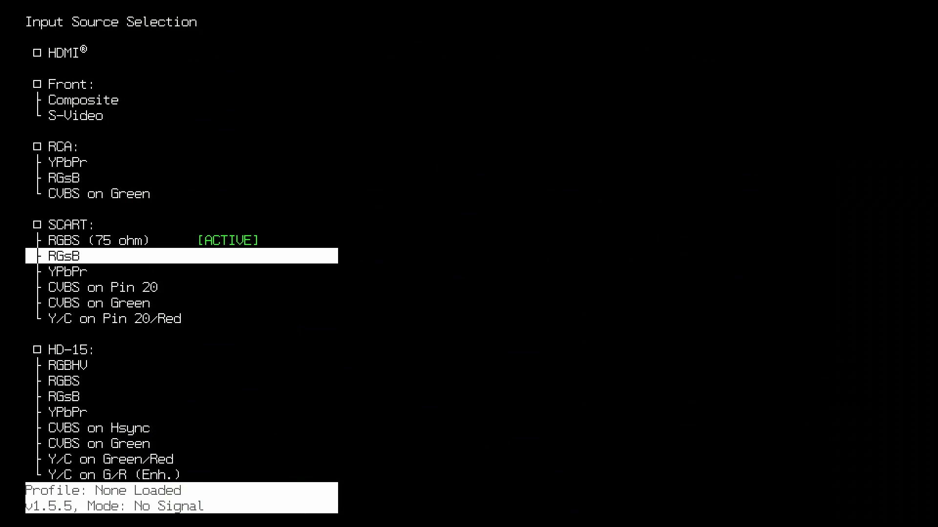
{"action": "key", "text": "Return"}
{"action": "key", "text": "Return"}
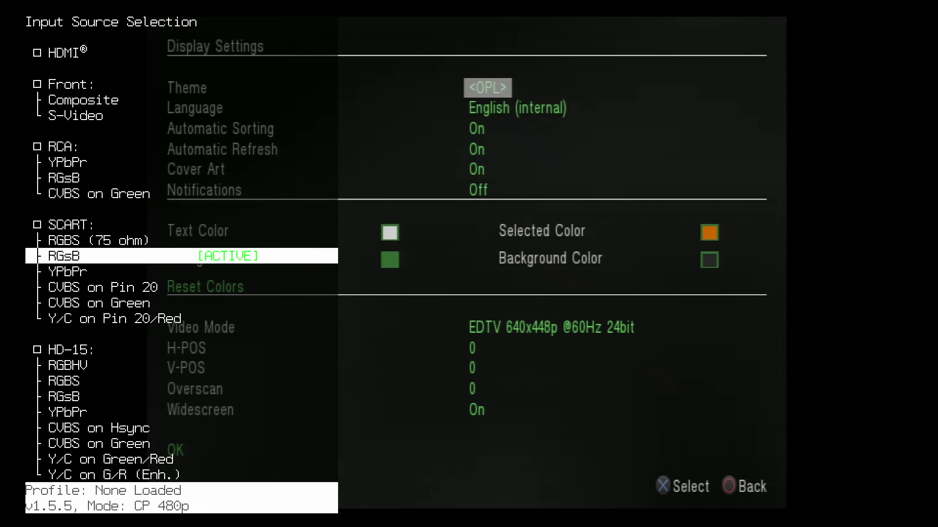
Set the console's video mode to HDTV 1280x720p with the SCART RGsB input active.
{"action": "key", "text": "Down"}
{"action": "key", "text": "Down"}
{"action": "key", "text": "Down"}
{"action": "key", "text": "Down"}
{"action": "key", "text": "Down"}
{"action": "key", "text": "Down"}
{"action": "key", "text": "Down"}
{"action": "key", "text": "Down"}
{"action": "key", "text": "Down"}
{"action": "key", "text": "Return"}
{"action": "key", "text": "Right"}
{"action": "key", "text": "Right"}
{"action": "key", "text": "Right"}
{"action": "key", "text": "Right"}
{"action": "key", "text": "Right"}
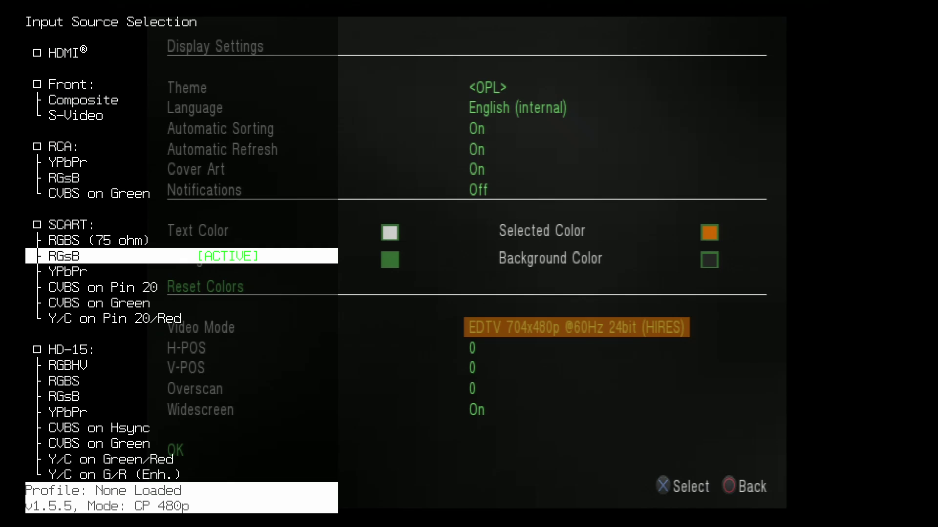
{"action": "key", "text": "Return"}
Apply the 720p display settings over SCART RGsB and accept the video mode change.
{"action": "key", "text": "Down"}
{"action": "key", "text": "Down"}
{"action": "key", "text": "Down"}
{"action": "key", "text": "Down"}
{"action": "key", "text": "Down"}
{"action": "key", "text": "Return"}
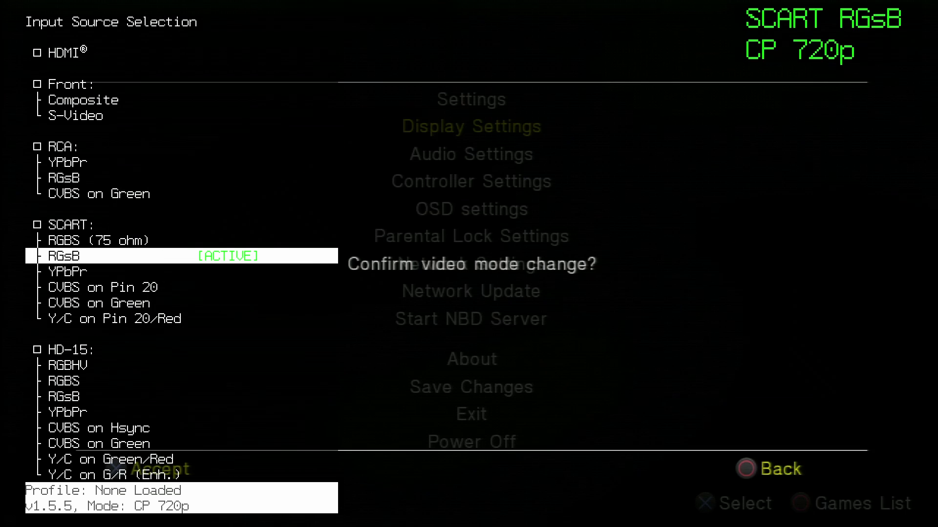
{"action": "key", "text": "Return"}
{"action": "key", "text": "Return"}
Open the Sample Rate Detection settings from the scaler's Advanced Settings.
{"action": "key", "text": "Down"}
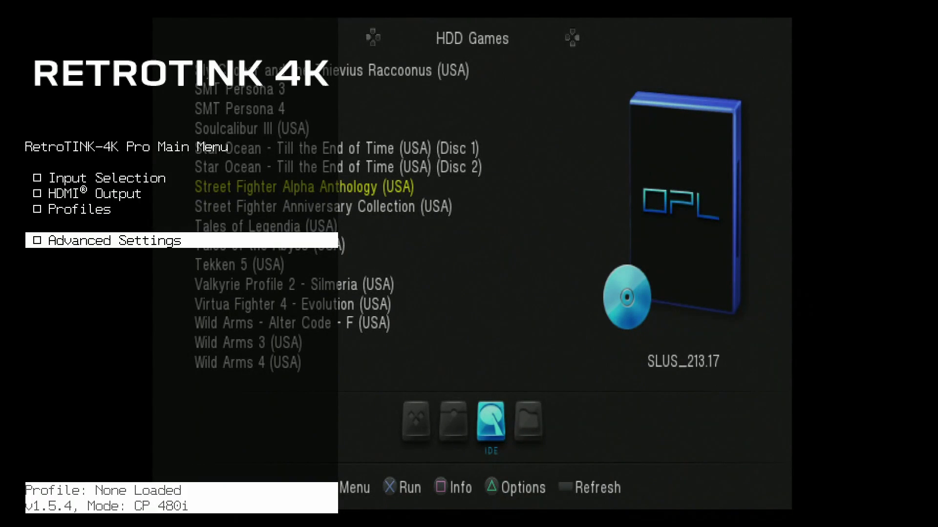
{"action": "key", "text": "Return"}
{"action": "key", "text": "Down"}
{"action": "key", "text": "Down"}
{"action": "key", "text": "Down"}
{"action": "key", "text": "Down"}
{"action": "key", "text": "Down"}
{"action": "key", "text": "Down"}
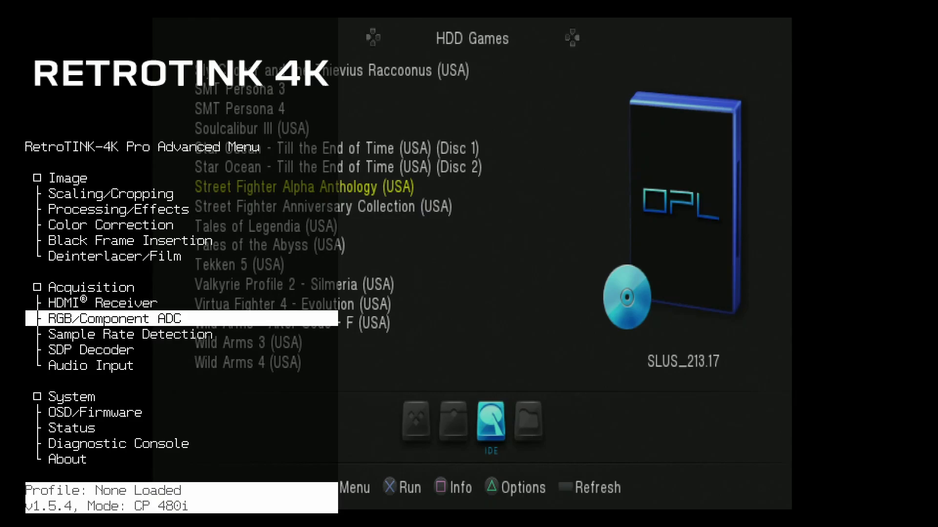
{"action": "key", "text": "Down"}
{"action": "key", "text": "Return"}
Turn on Auto Dec. Factor and set Auto Dec. Phase to Auto.
{"action": "key", "text": "Right"}
{"action": "key", "text": "Down"}
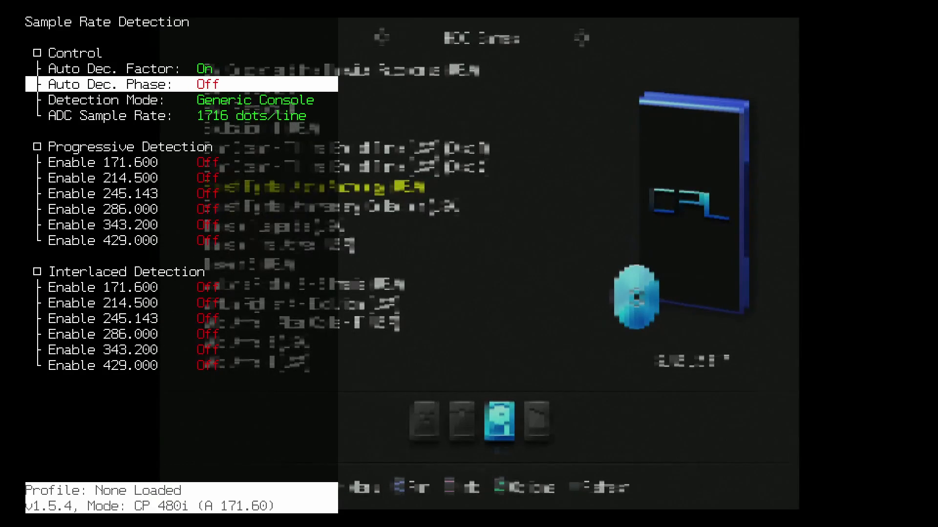
{"action": "key", "text": "Right"}
Raise the ADC Sample Rate to 3432 dots/line.
{"action": "key", "text": "Down"}
{"action": "key", "text": "Down"}
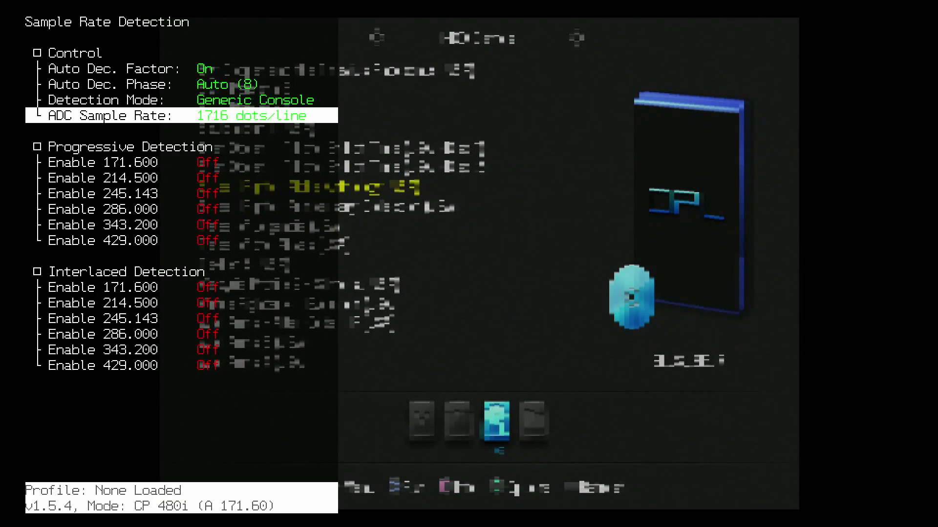
{"action": "key", "text": "Right"}
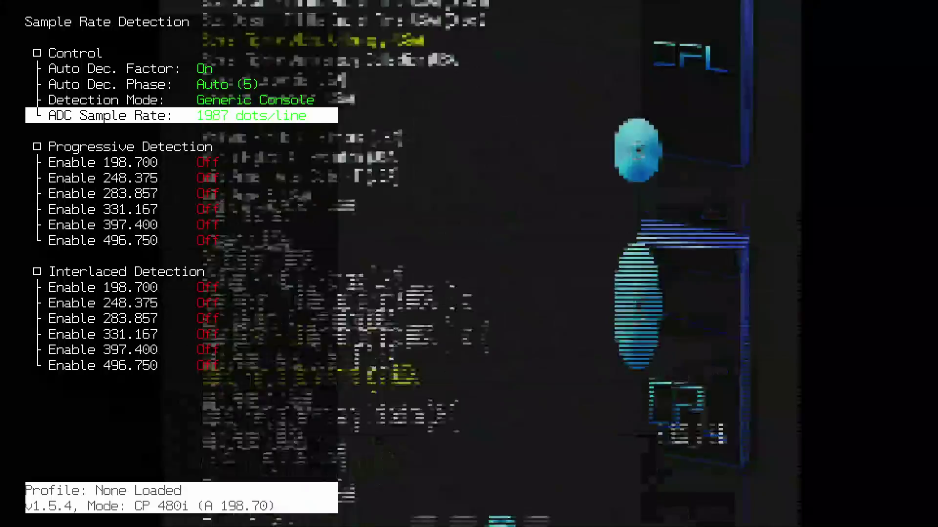
{"action": "key", "text": "Right"}
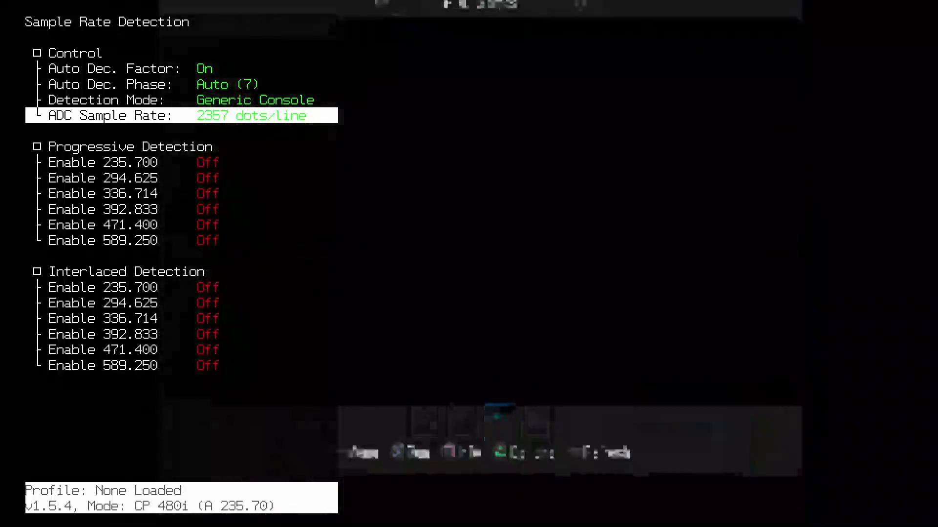
{"action": "key", "text": "Right"}
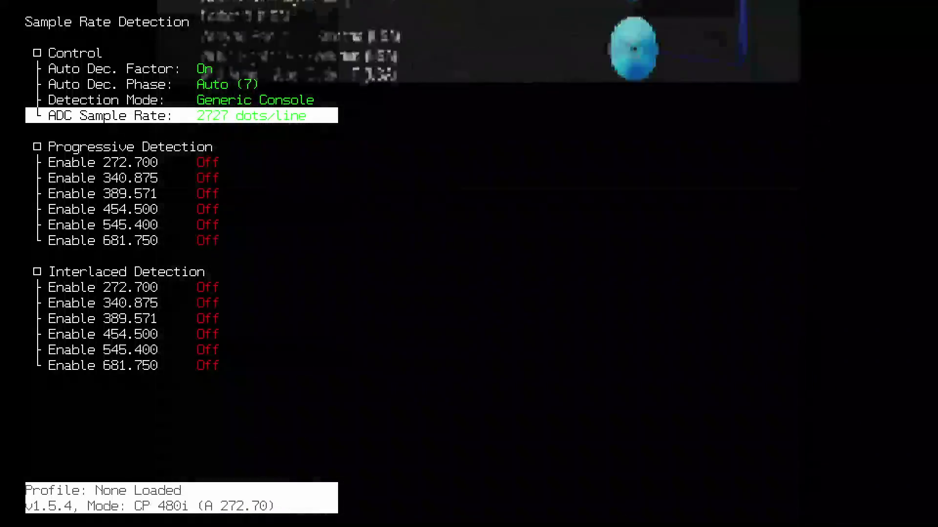
{"action": "key", "text": "Right"}
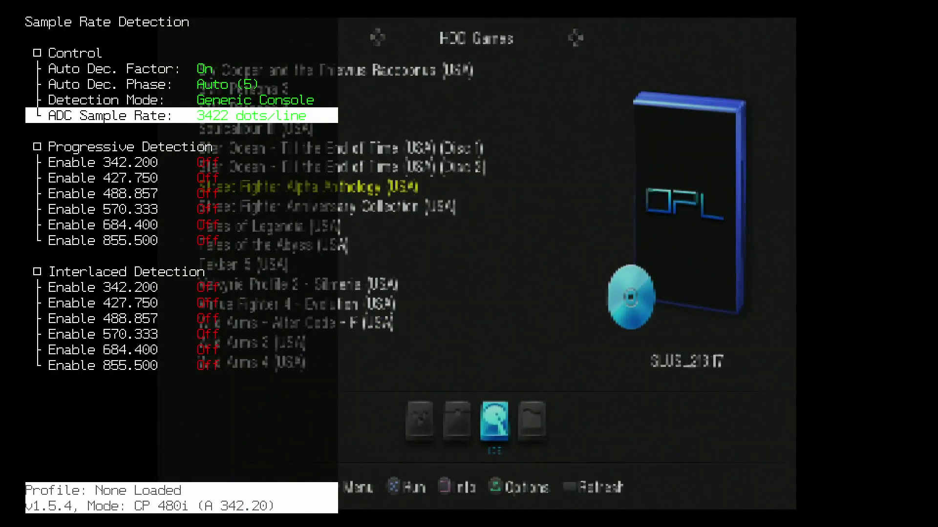
Enable the 686.400 and 858.000 rates under Progressive Detection.
{"action": "key", "text": "Down"}
{"action": "key", "text": "Down"}
{"action": "key", "text": "Down"}
{"action": "key", "text": "Down"}
{"action": "key", "text": "Down"}
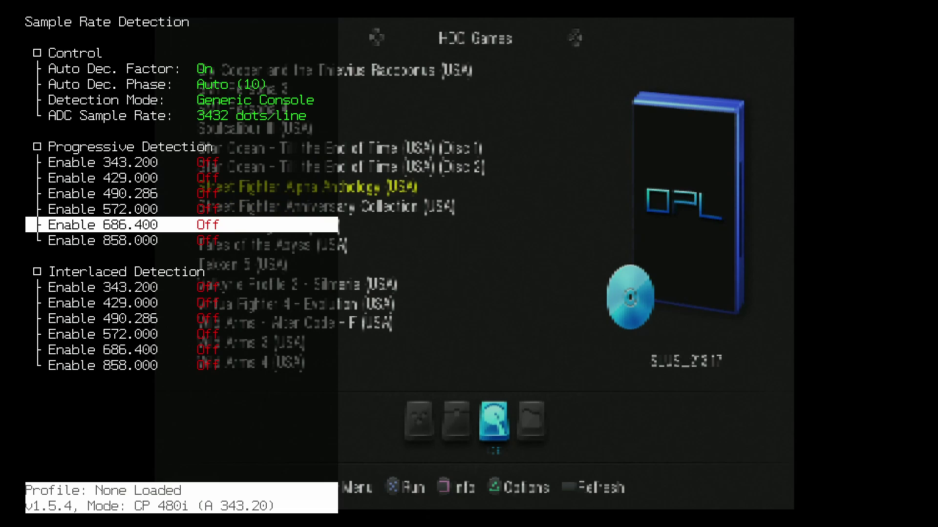
{"action": "key", "text": "Down"}
Enable the 686.400 and 858.000 rates under Interlaced Detection and close the scaler's menu.
{"action": "key", "text": "Down"}
{"action": "key", "text": "Down"}
{"action": "key", "text": "Down"}
{"action": "key", "text": "Down"}
{"action": "key", "text": "Down"}
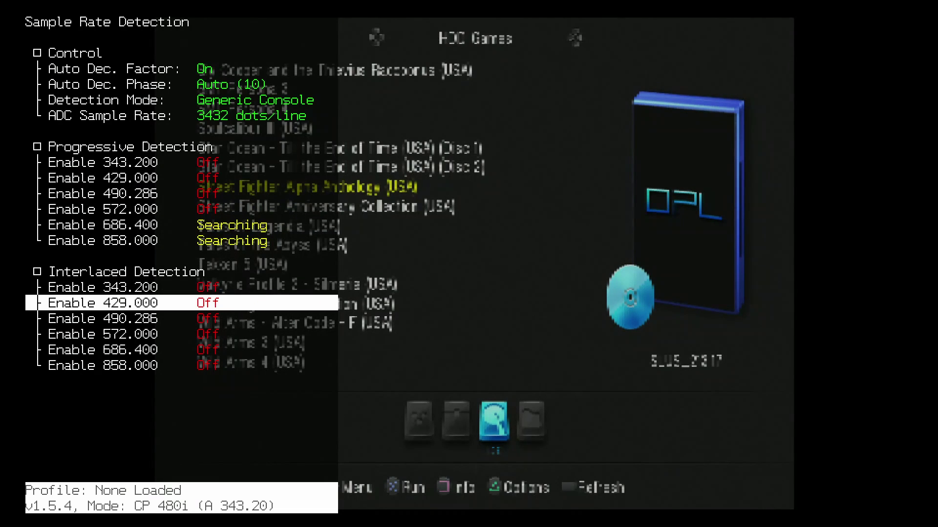
{"action": "key", "text": "Right"}
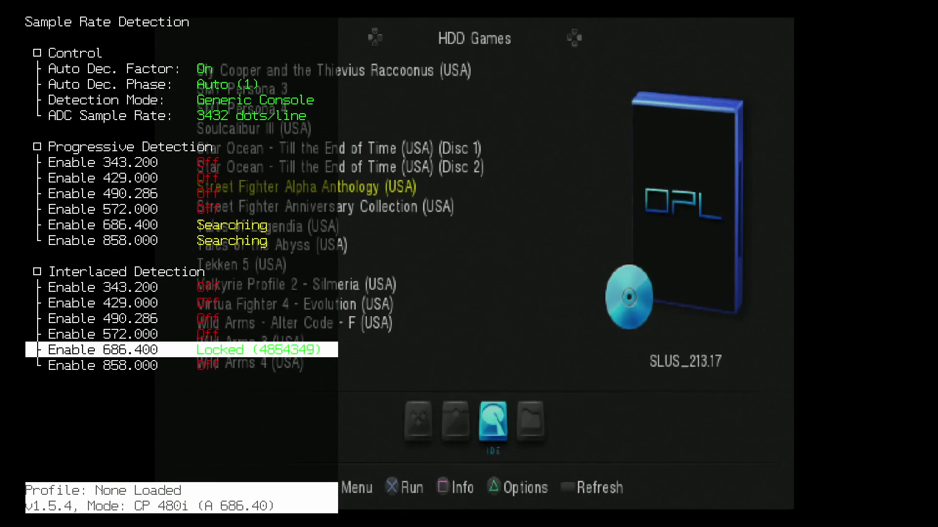
{"action": "key", "text": "Down"}
{"action": "key", "text": "Right"}
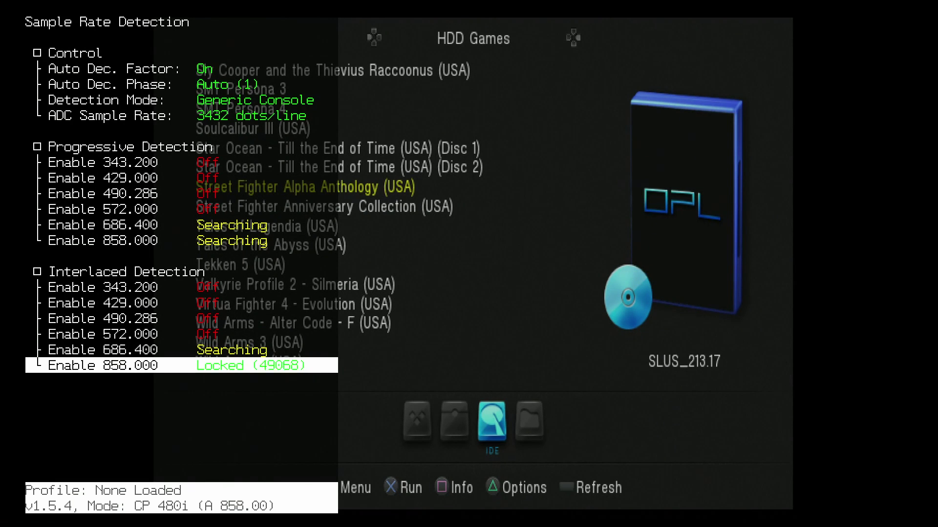
{"action": "key", "text": "Escape"}
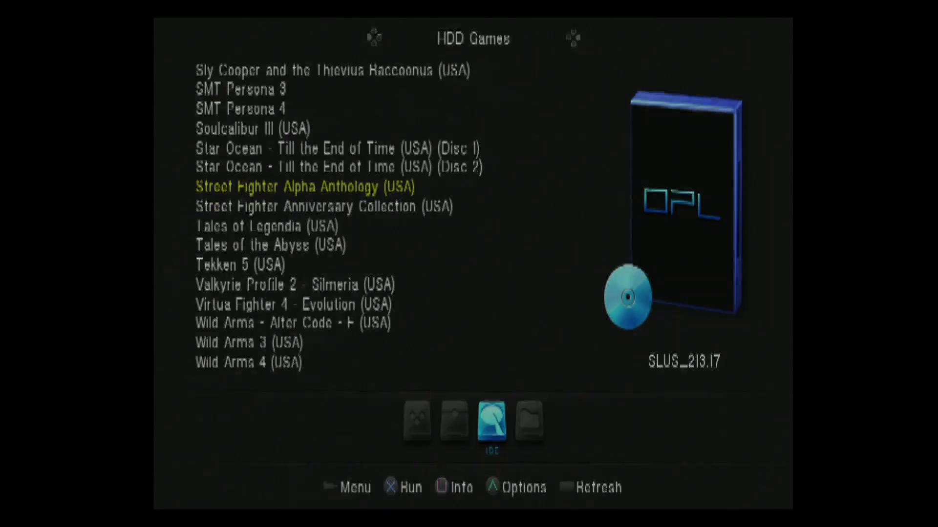
{"action": "key", "text": "Return"}
{"action": "key", "text": "Return"}
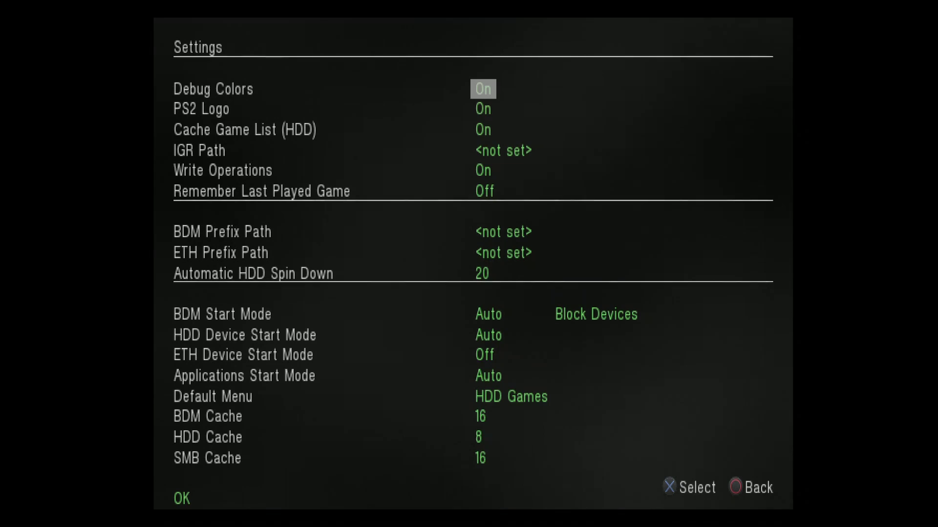
{"action": "key", "text": "Down"}
{"action": "key", "text": "Down"}
{"action": "key", "text": "Down"}
{"action": "key", "text": "Down"}
{"action": "key", "text": "Escape"}
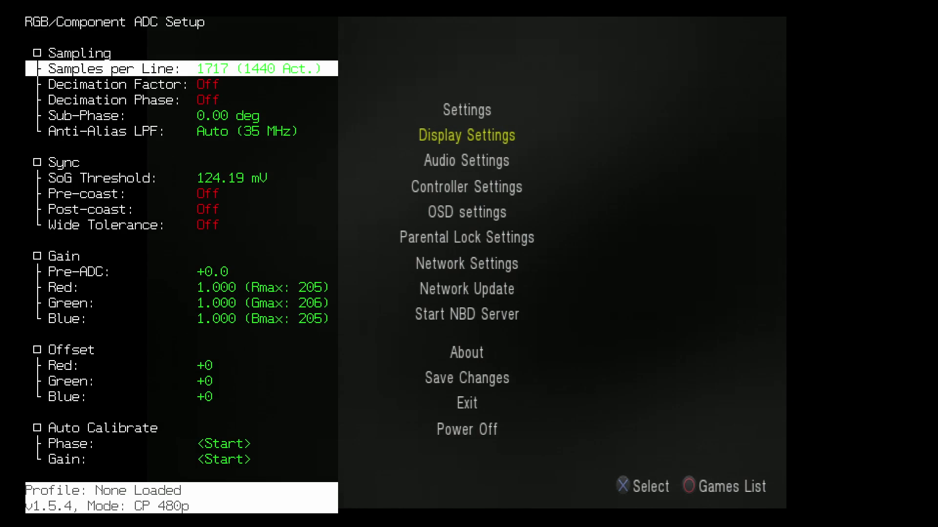
Raise the ADC Samples per Line for the 480p signal to 3432 (2880 Act.).
{"action": "key", "text": "Right"}
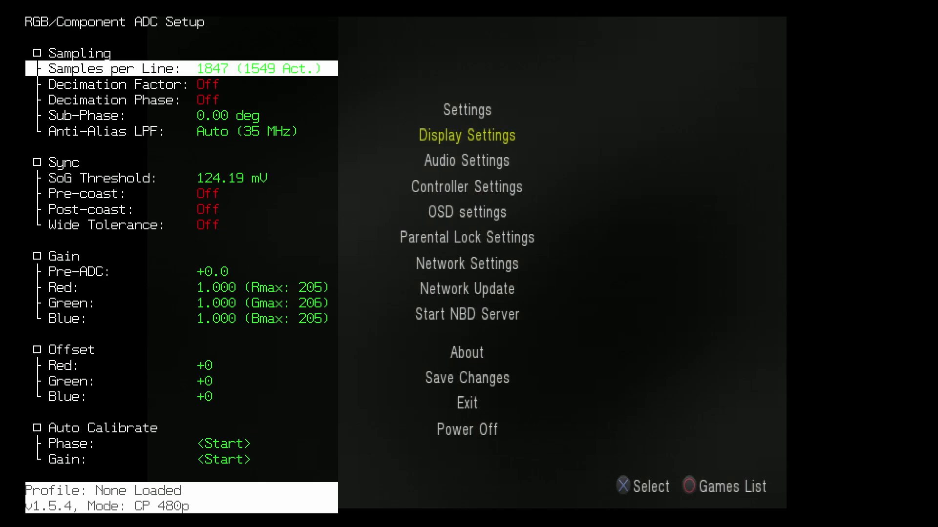
{"action": "key", "text": "Right"}
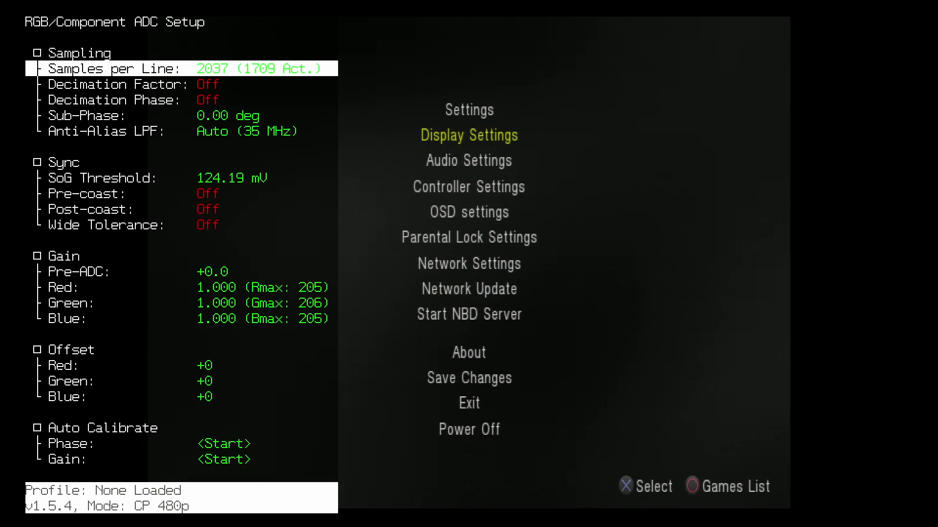
{"action": "key", "text": "Right"}
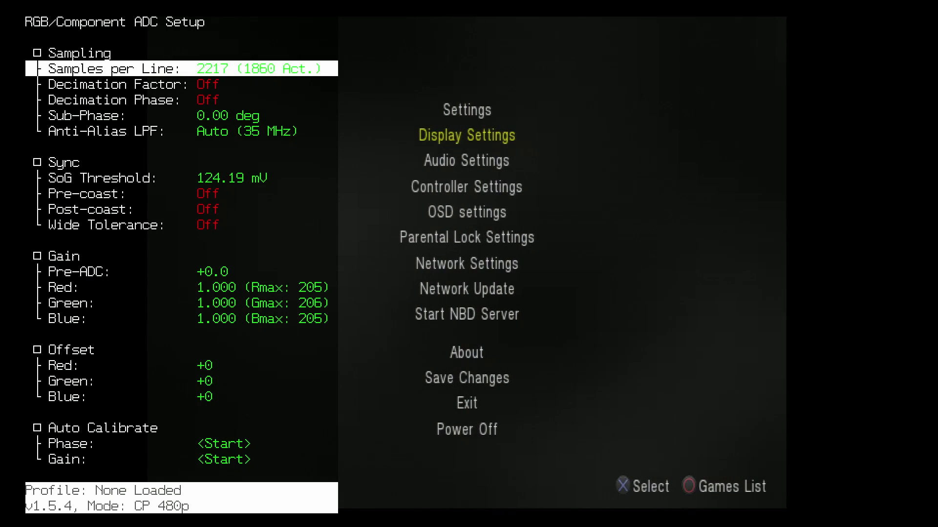
{"action": "key", "text": "Right"}
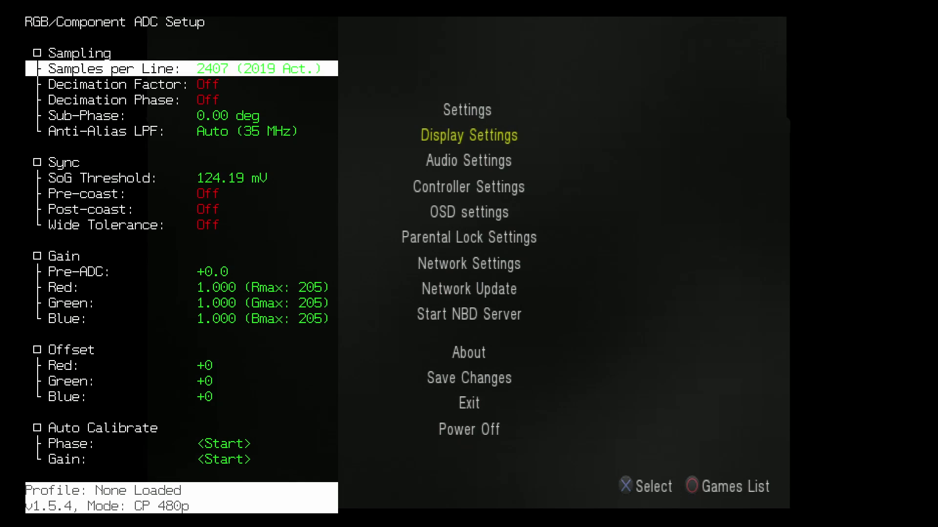
{"action": "key", "text": "Right"}
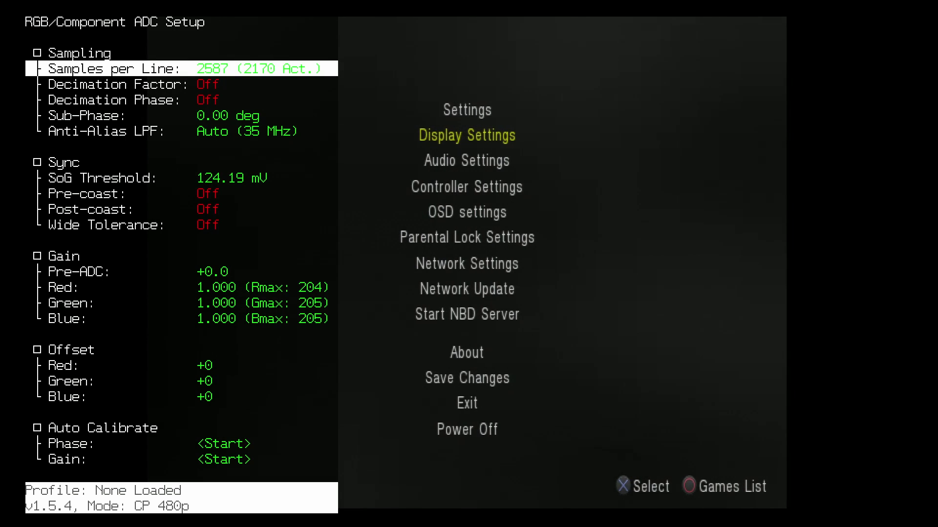
{"action": "key", "text": "Right"}
{"action": "key", "text": "Right"}
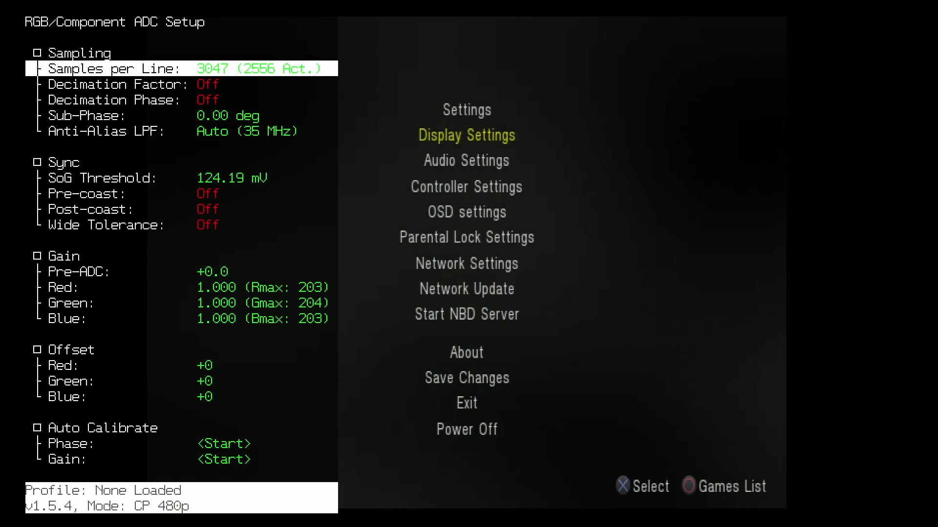
{"action": "key", "text": "Right"}
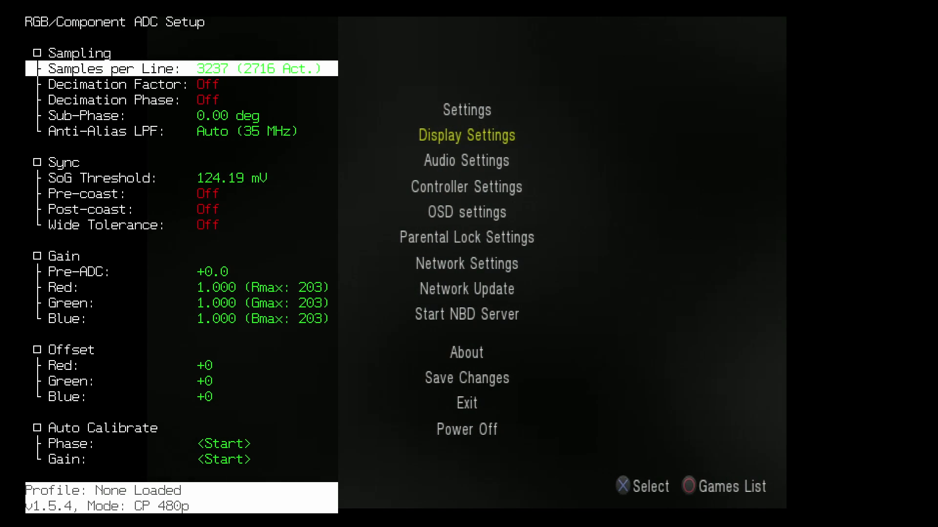
{"action": "key", "text": "Right"}
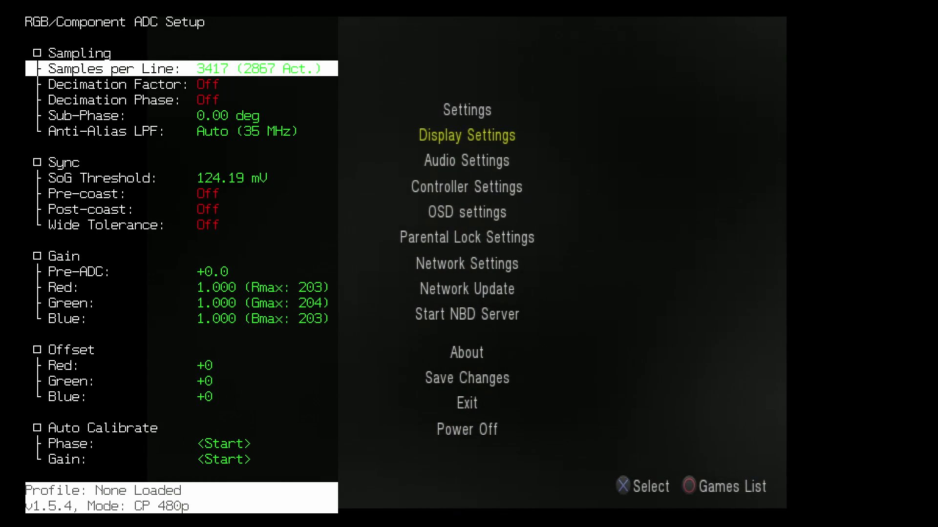
{"action": "key", "text": "Left"}
{"action": "key", "text": "Left"}
{"action": "key", "text": "Left"}
{"action": "key", "text": "Left"}
{"action": "key", "text": "Left"}
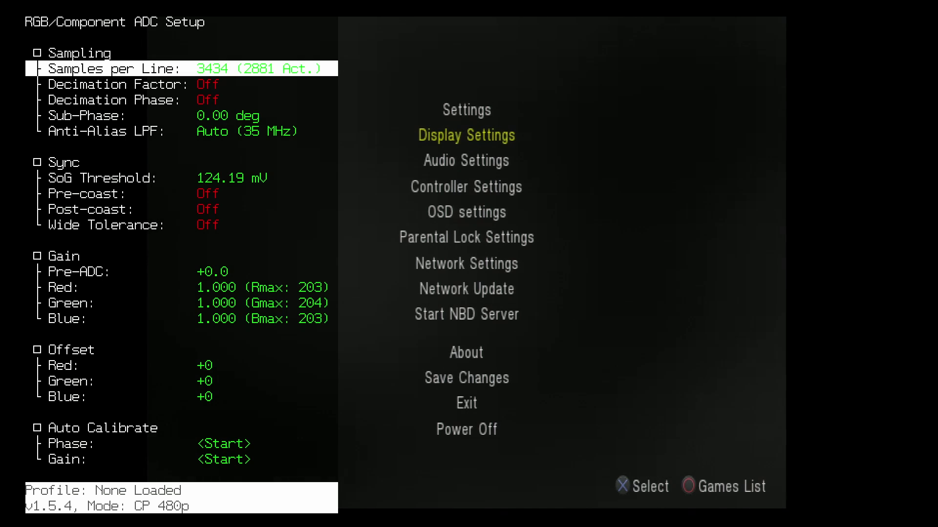
Set the ADC Decimation Factor for the 480p signal to 4 (858.000).
{"action": "key", "text": "Down"}
{"action": "key", "text": "Down"}
{"action": "key", "text": "Up"}
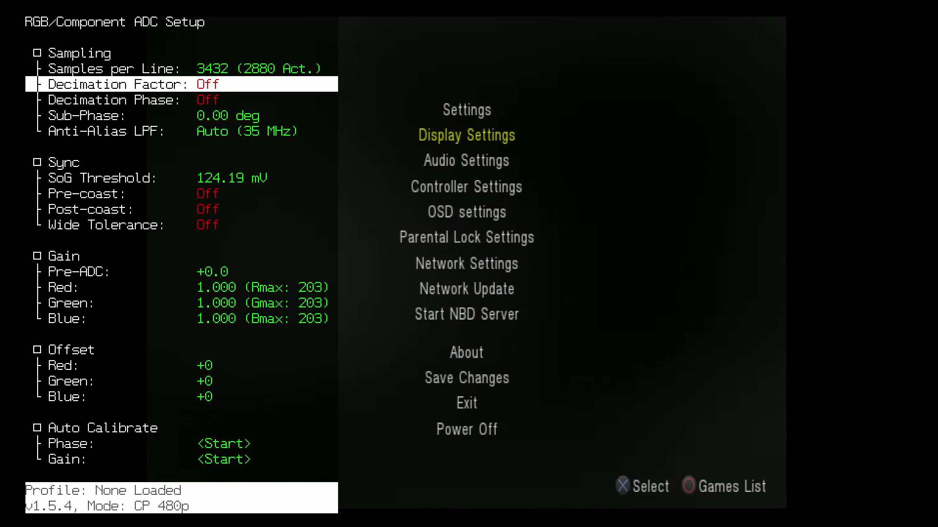
{"action": "key", "text": "Right"}
{"action": "key", "text": "Right"}
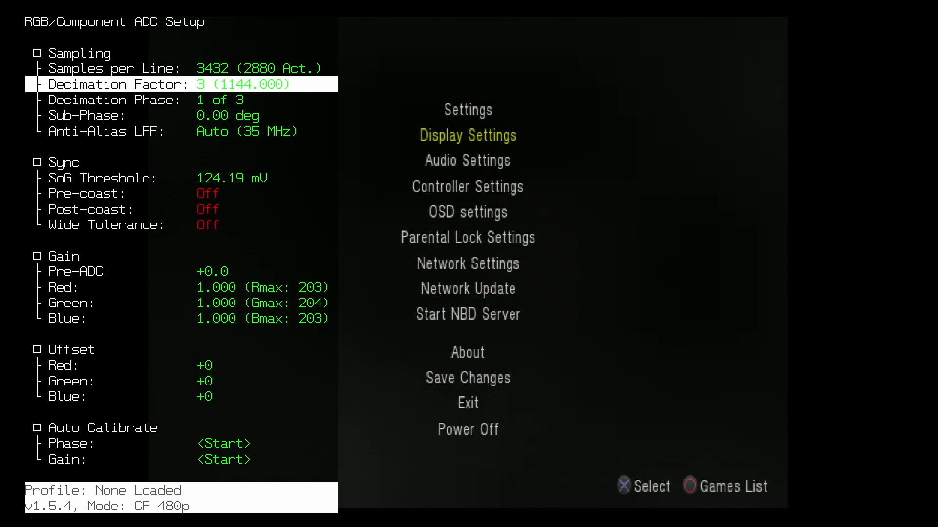
{"action": "key", "text": "Right"}
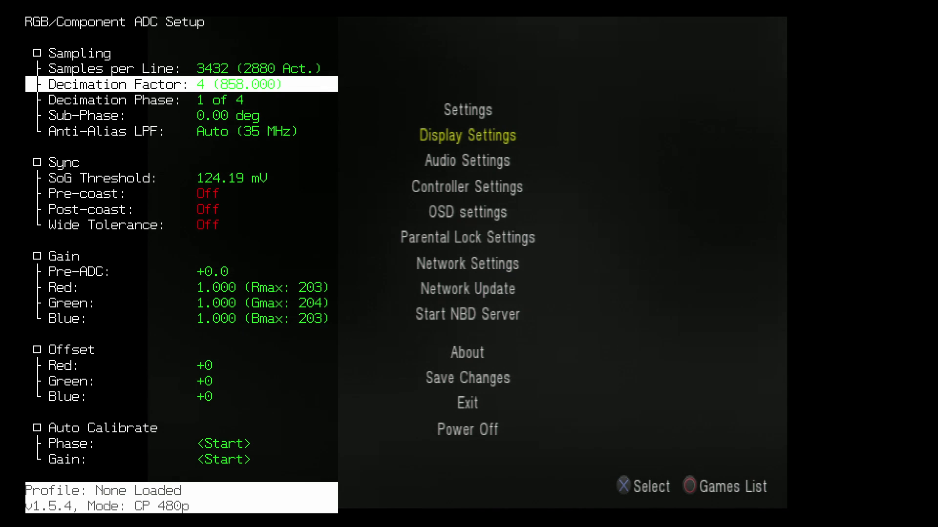
{"action": "key", "text": "Return"}
{"action": "key", "text": "Down"}
{"action": "key", "text": "Down"}
{"action": "key", "text": "Down"}
{"action": "key", "text": "Down"}
{"action": "key", "text": "Down"}
{"action": "key", "text": "Down"}
{"action": "key", "text": "Down"}
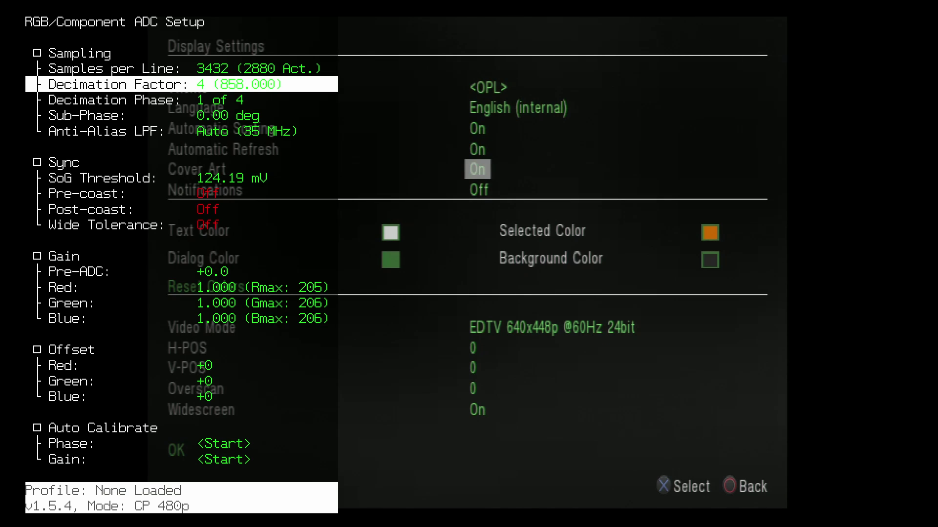
{"action": "key", "text": "Down"}
{"action": "key", "text": "Down"}
{"action": "key", "text": "Right"}
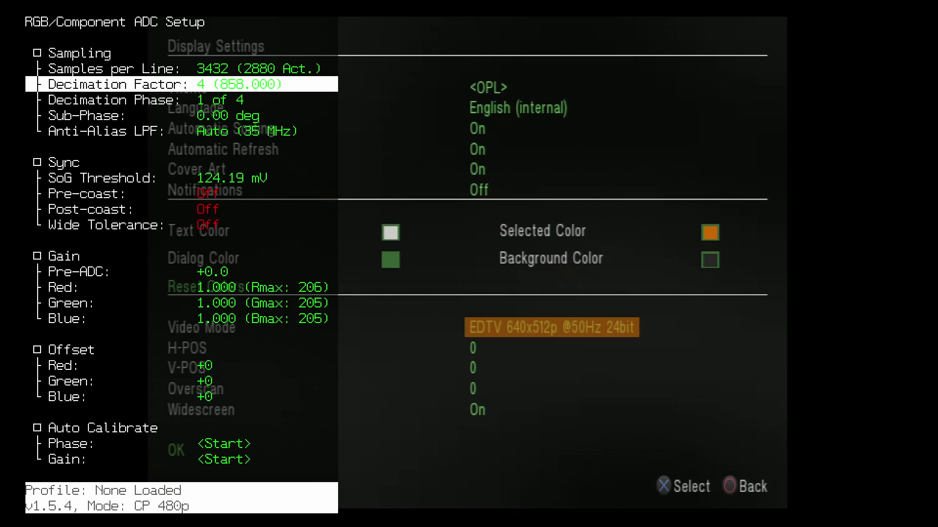
{"action": "key", "text": "Right"}
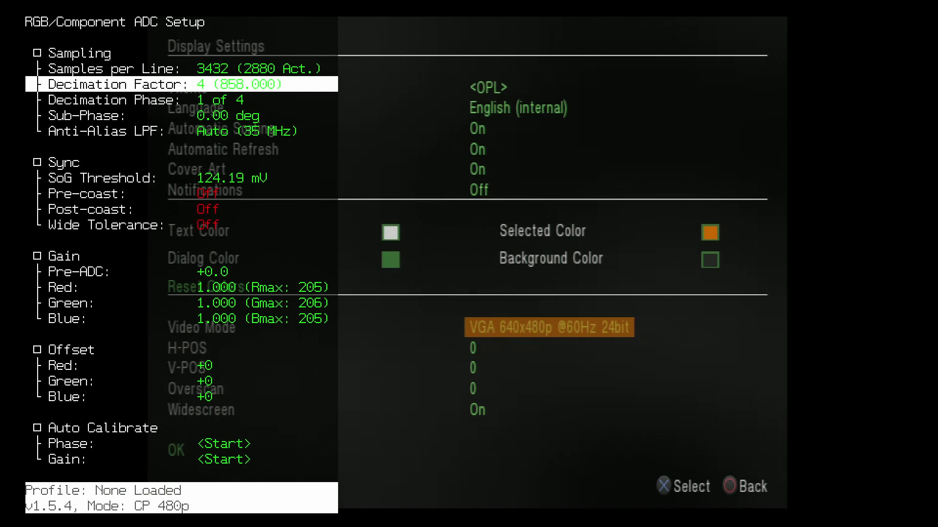
{"action": "key", "text": "Right"}
{"action": "key", "text": "Right"}
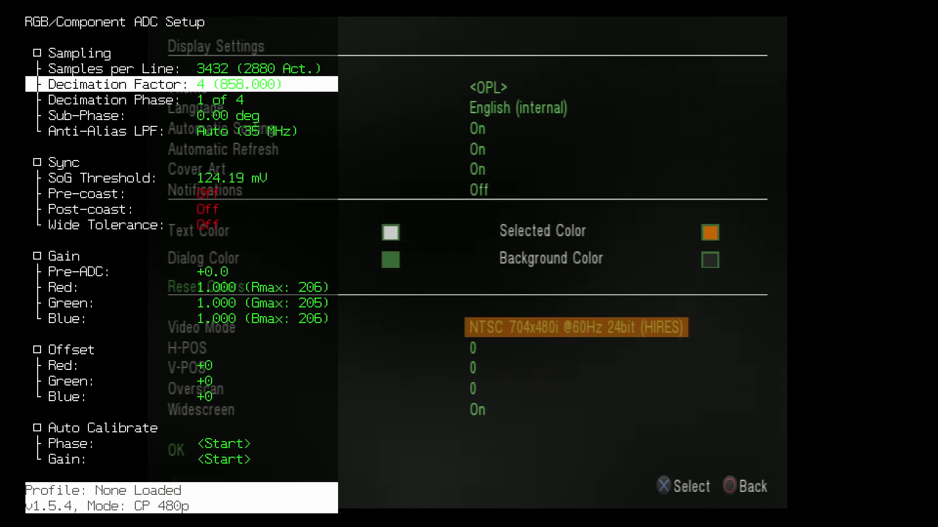
{"action": "key", "text": "Right"}
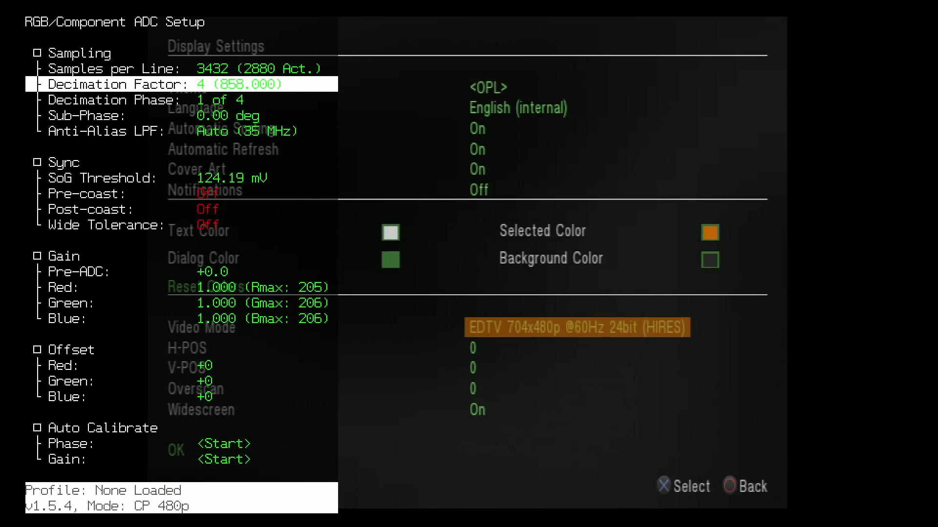
{"action": "key", "text": "Right"}
{"action": "key", "text": "Left"}
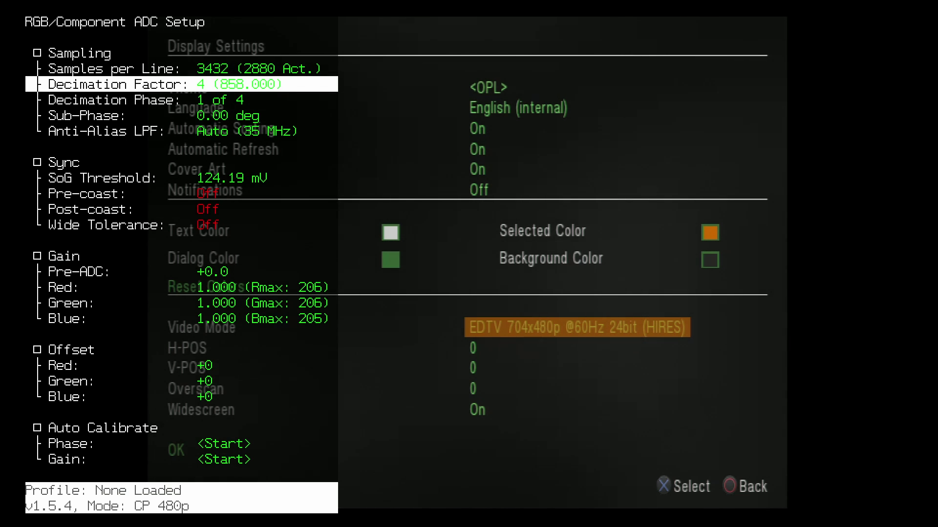
{"action": "key", "text": "Right"}
{"action": "key", "text": "Right"}
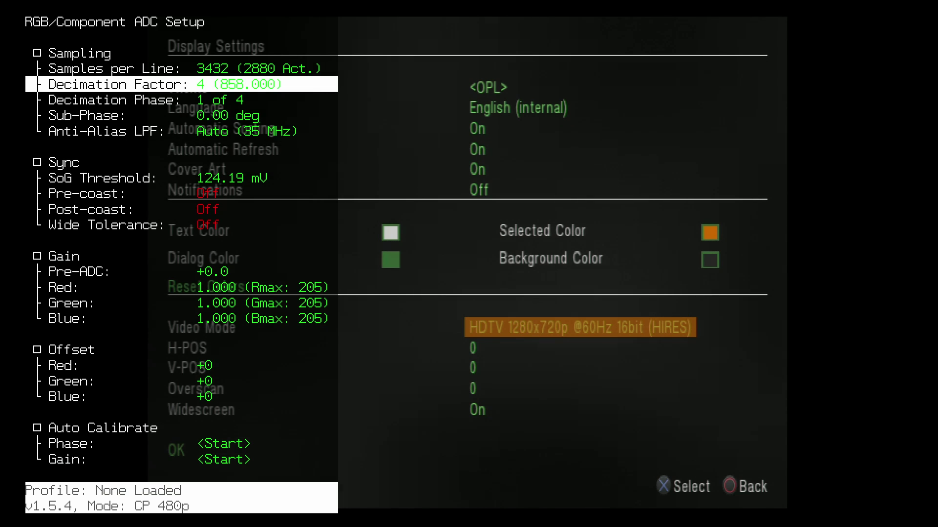
Apply the PS2 display settings and accept the video mode change.
{"action": "key", "text": "Down"}
{"action": "key", "text": "Down"}
{"action": "key", "text": "Down"}
{"action": "key", "text": "Down"}
{"action": "key", "text": "Down"}
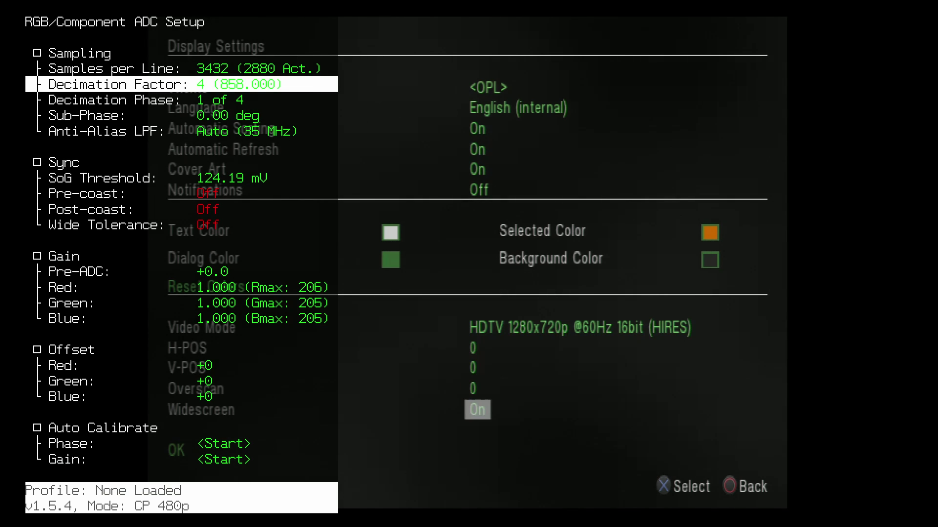
{"action": "key", "text": "Return"}
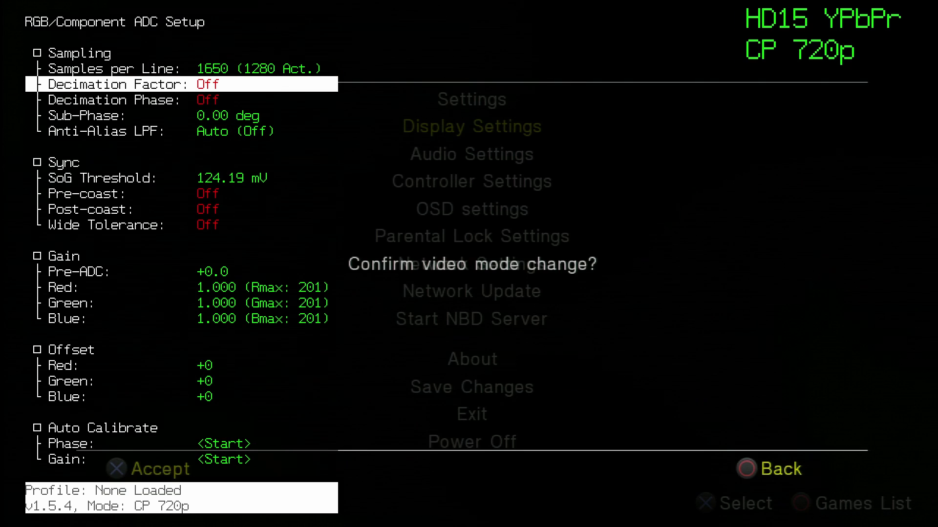
{"action": "key", "text": "Return"}
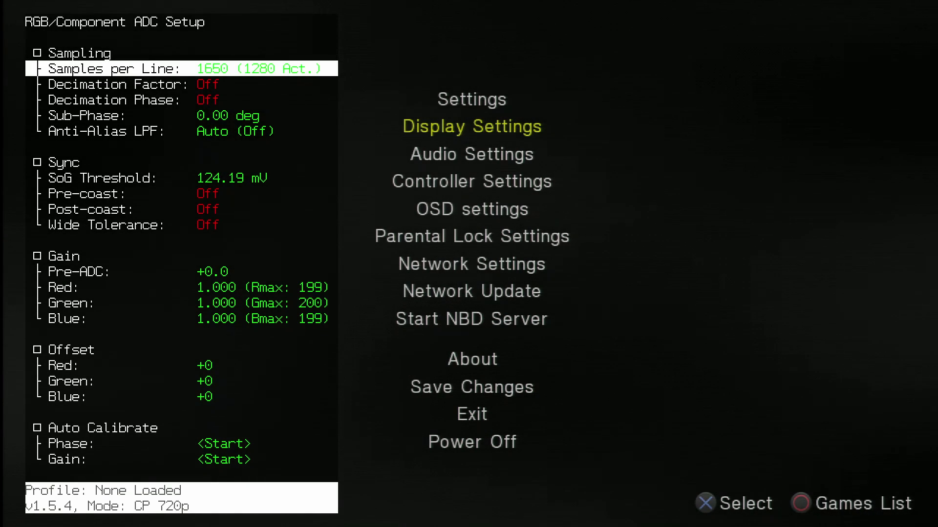
Raise the ADC Samples per Line for the 720p signal to 2041 (1583 Act.).
{"action": "key", "text": "Right"}
{"action": "key", "text": "Right"}
{"action": "key", "text": "Right"}
{"action": "key", "text": "Right"}
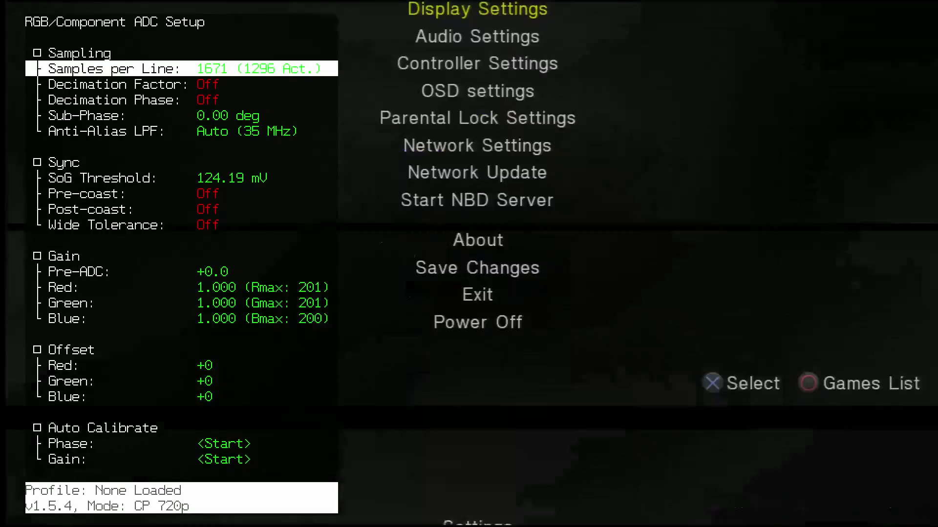
{"action": "key", "text": "Right"}
{"action": "key", "text": "Right"}
{"action": "key", "text": "Right"}
{"action": "key", "text": "Right"}
{"action": "key", "text": "Right"}
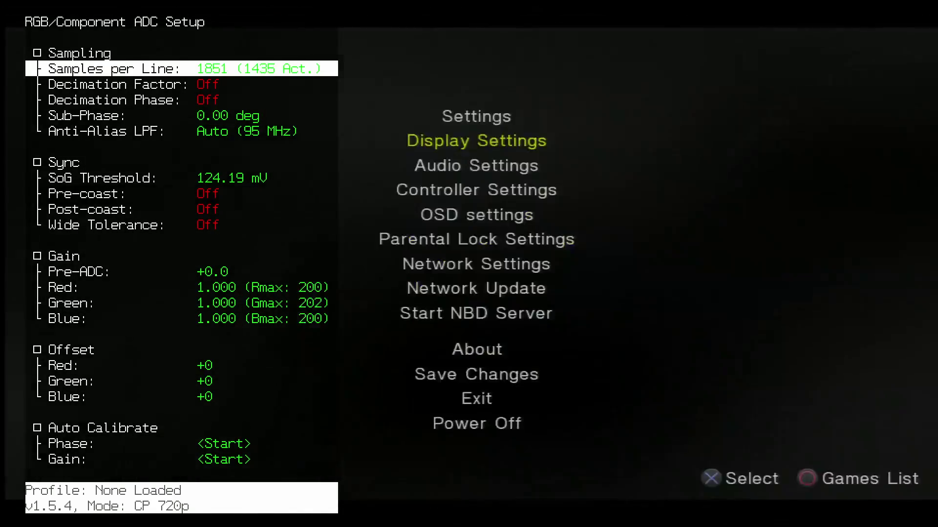
{"action": "key", "text": "Right"}
{"action": "key", "text": "Right"}
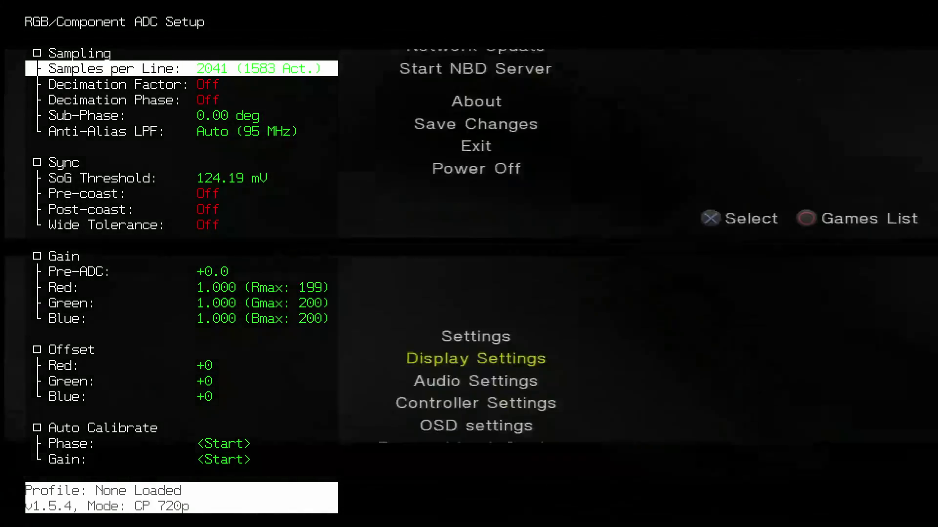